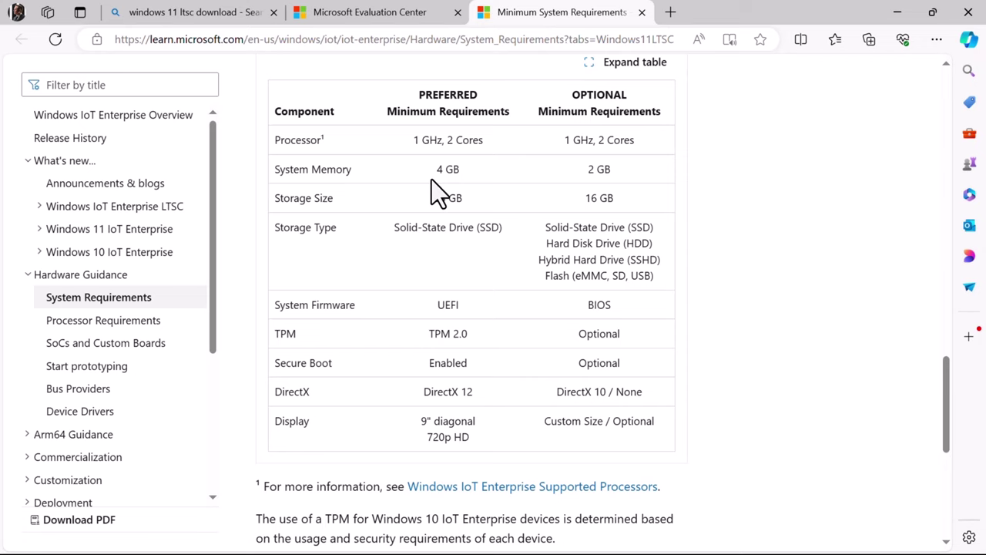
Examine the preferred and optional minimum requirements for memory, storage size, storage type and system firmware in the Windows IoT Enterprise table
drag(578, 173, 625, 179)
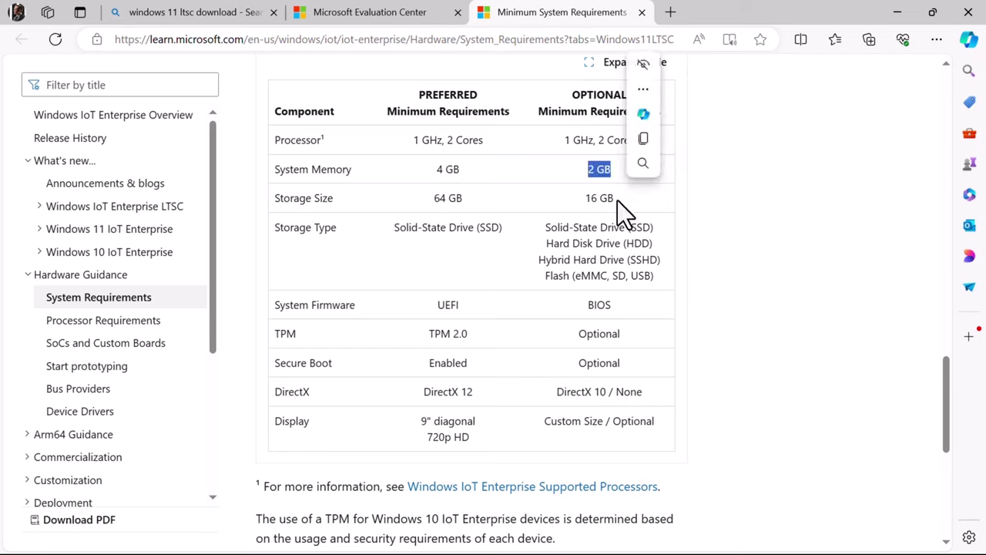
click(618, 203)
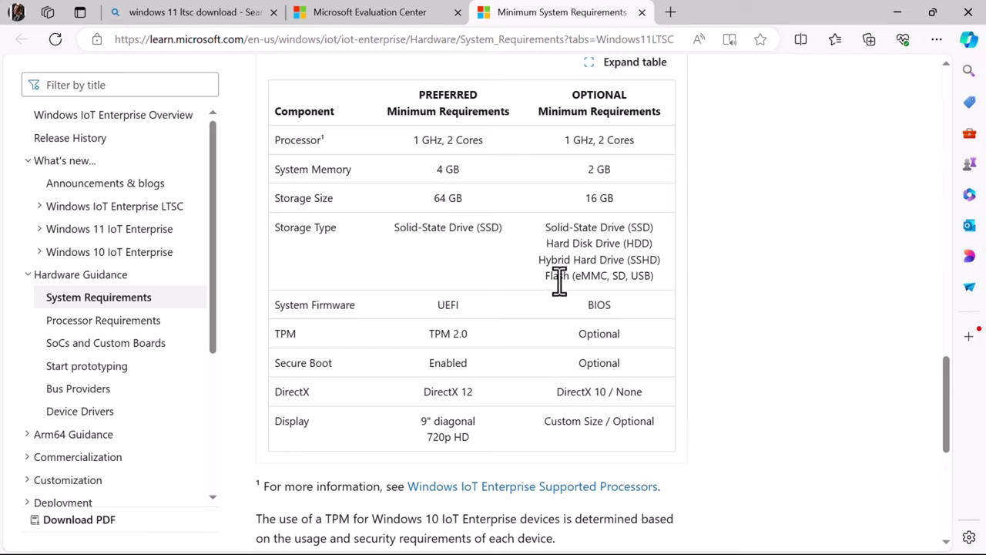
drag(543, 277, 582, 284)
click(568, 282)
double_click(618, 278)
double_click(641, 277)
click(645, 315)
scroll(643, 308, down, 1)
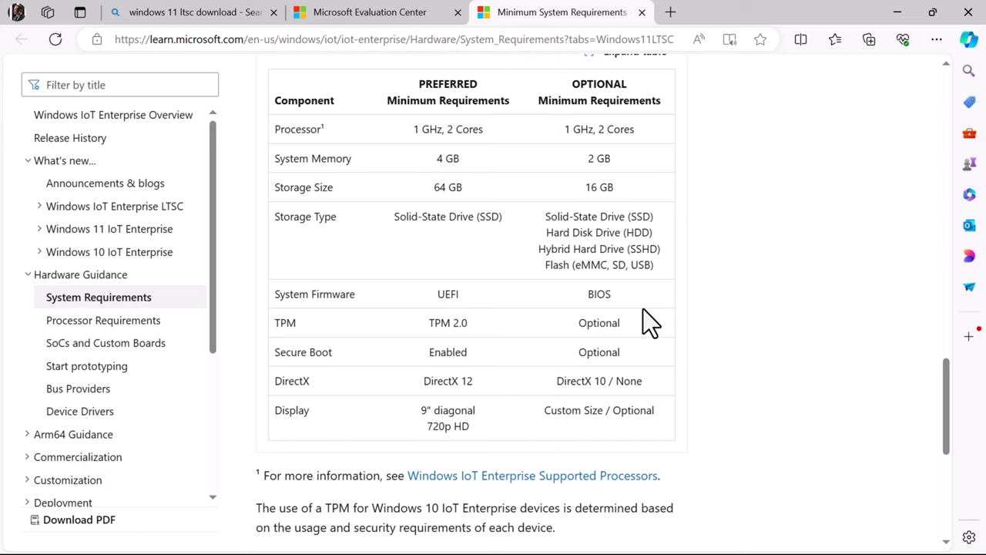
double_click(441, 233)
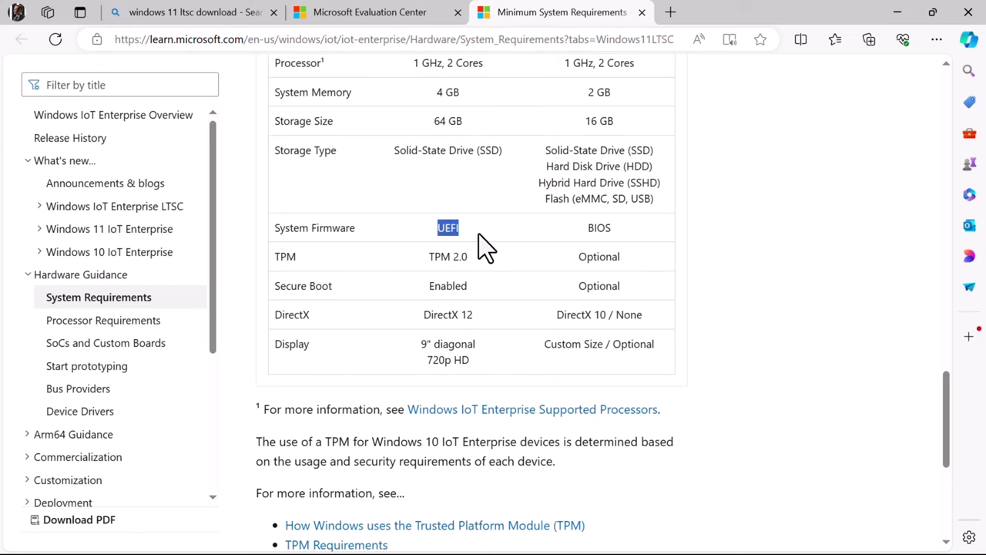
double_click(601, 228)
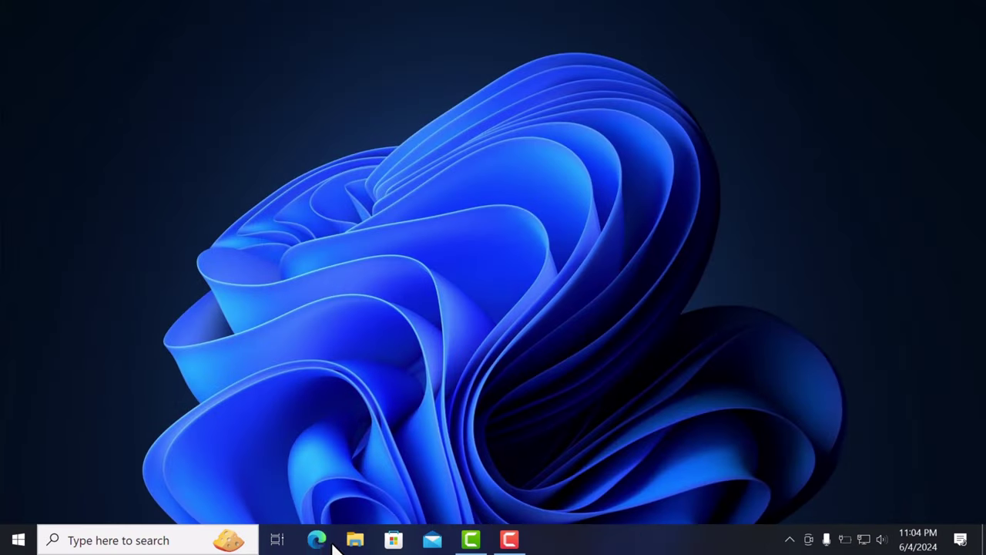
Open Microsoft Edge and search the web for "windows 11 ltsc download"
click(317, 541)
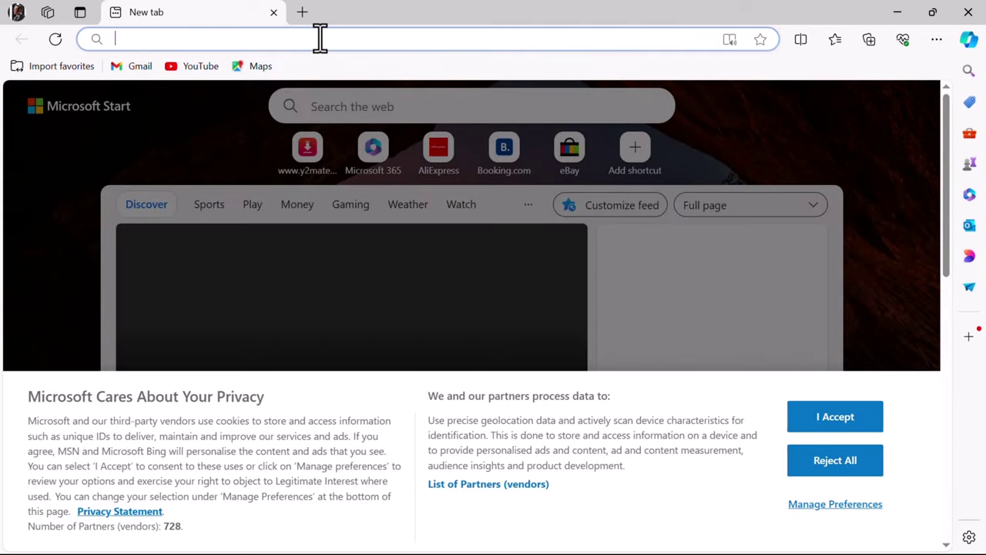
text(windo)
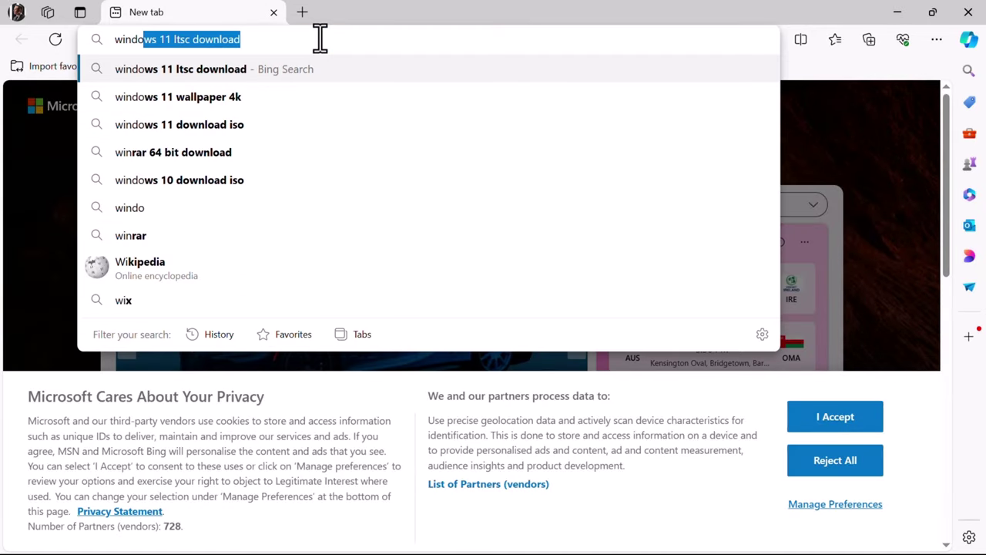
text(ws 111)
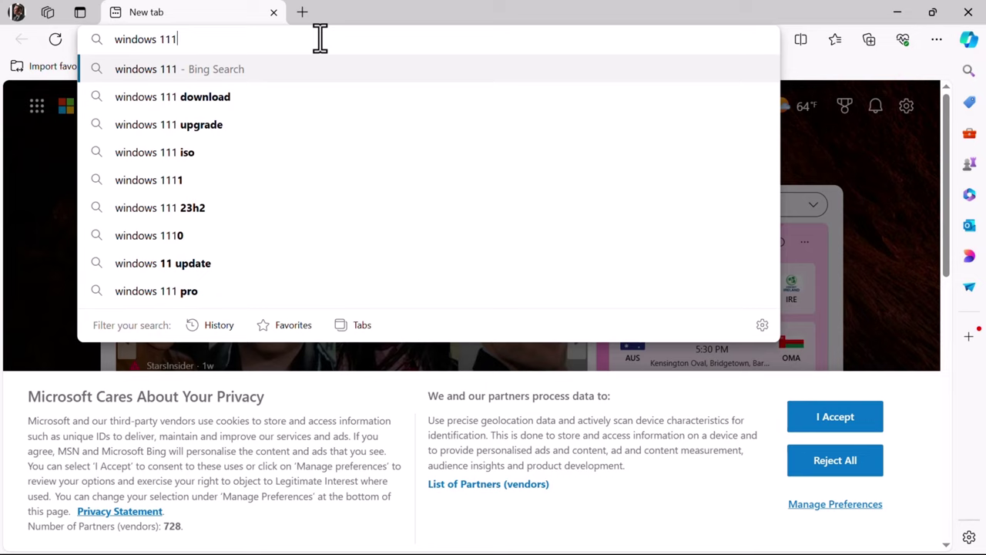
key(BackSpace)
text(l)
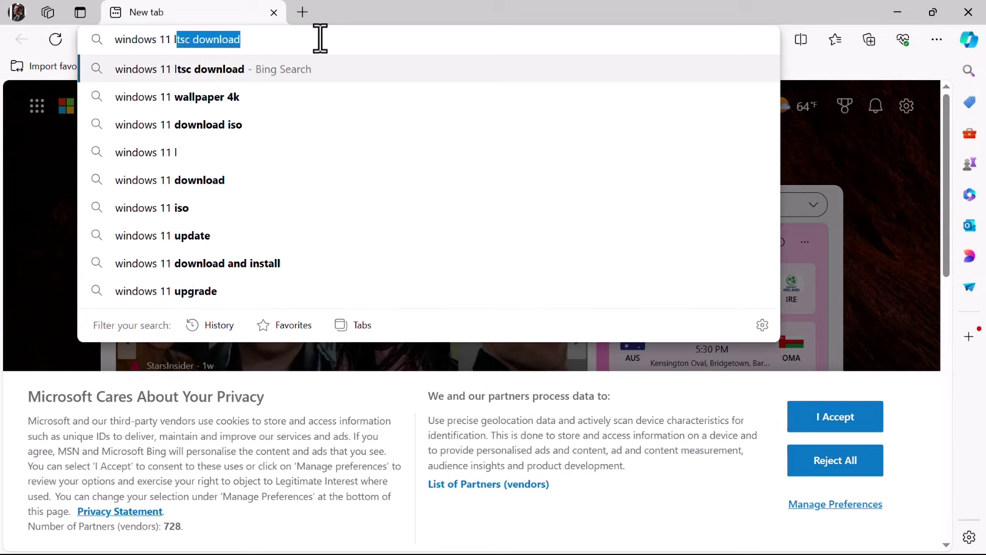
text(tsc)
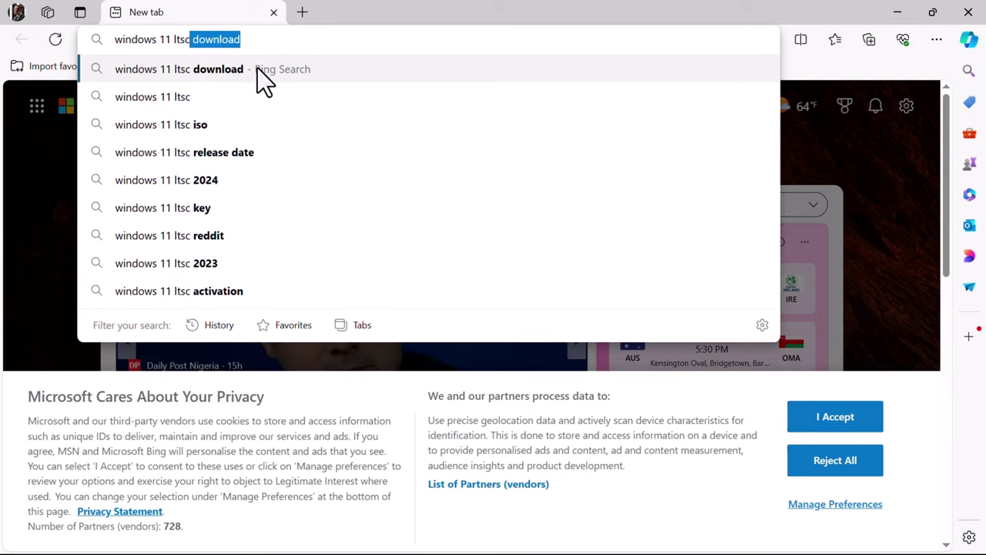
click(242, 68)
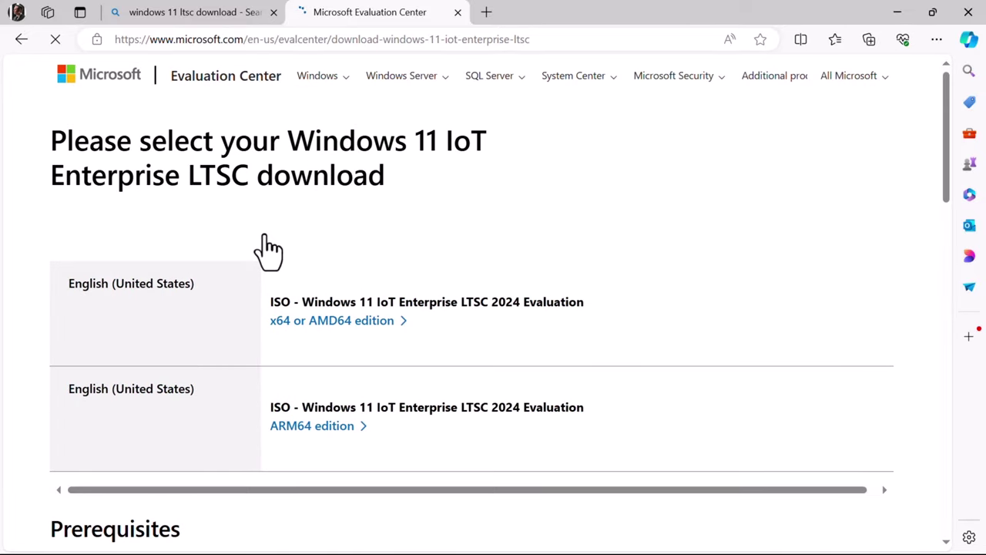
Review the available Windows 11 IoT Enterprise LTSC ISO editions and the prerequisites, including the note about upgrading a previous Windows version
scroll(475, 262, down, 2)
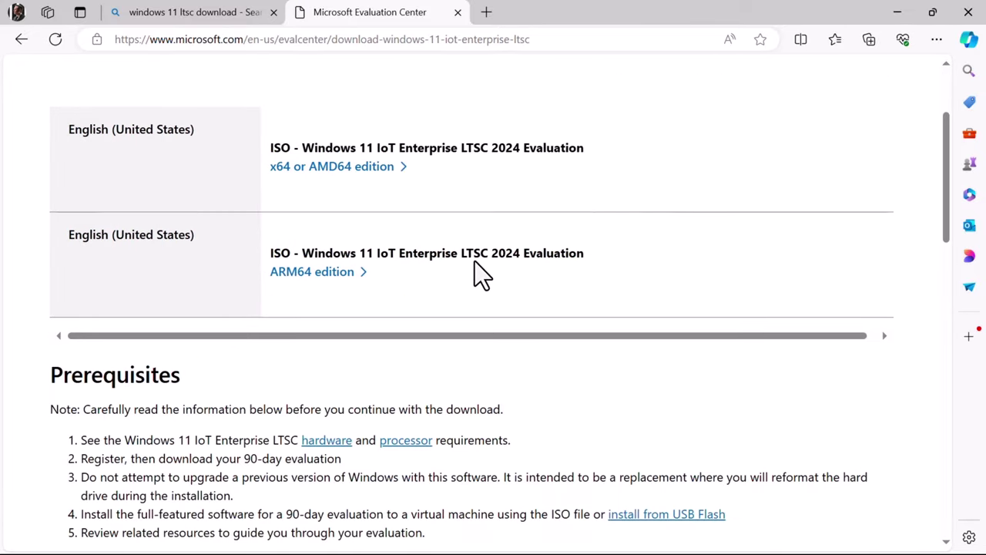
scroll(475, 262, up, 1)
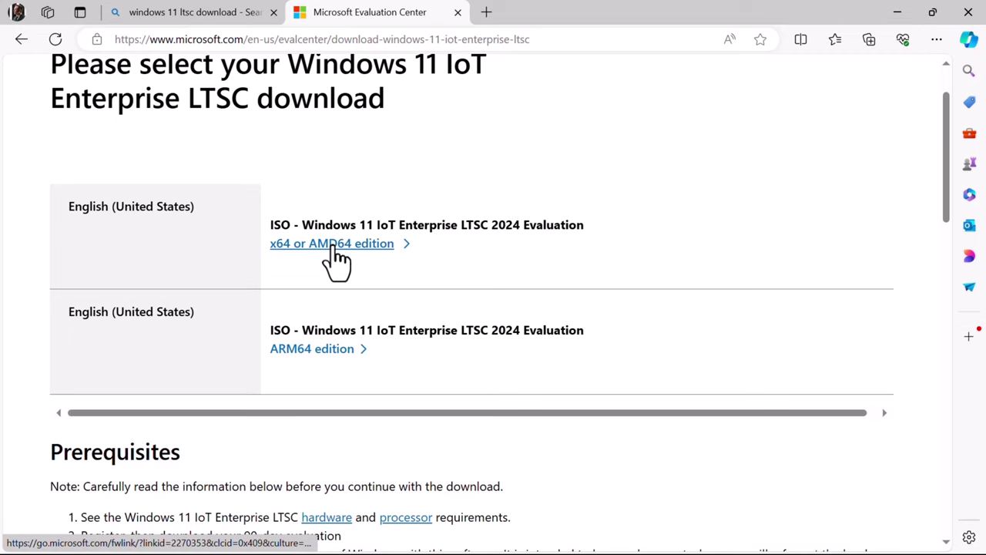
scroll(338, 262, down, 2)
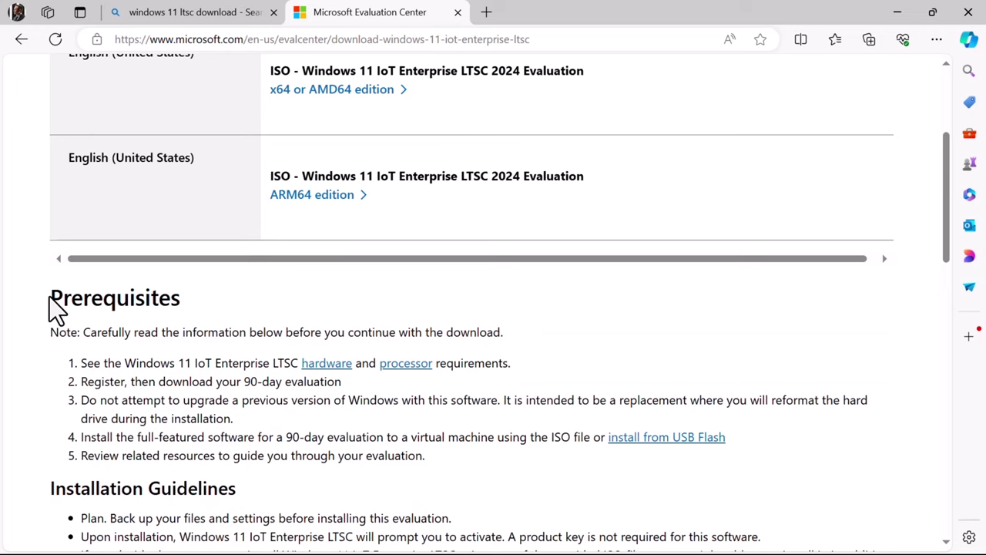
drag(49, 298, 193, 316)
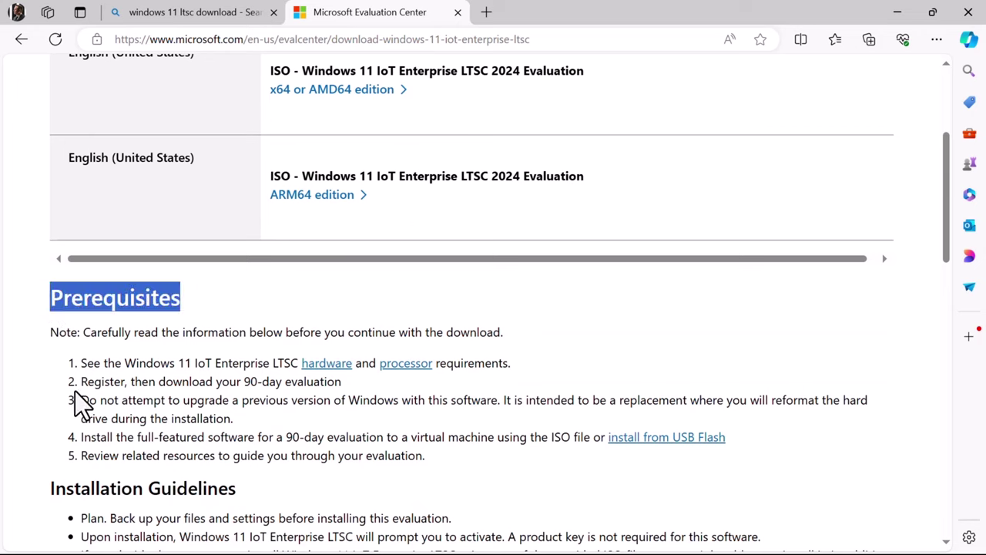
drag(78, 401, 498, 410)
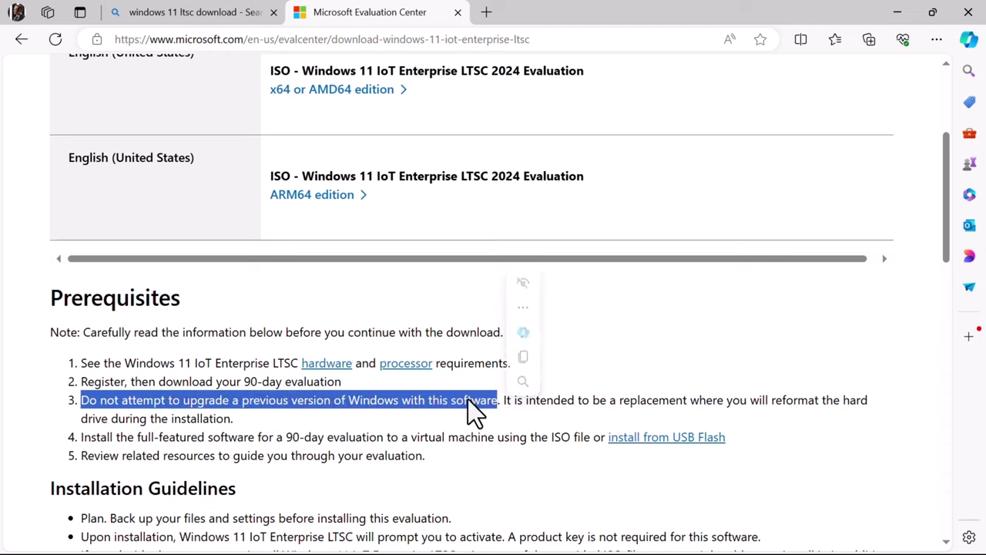
click(300, 419)
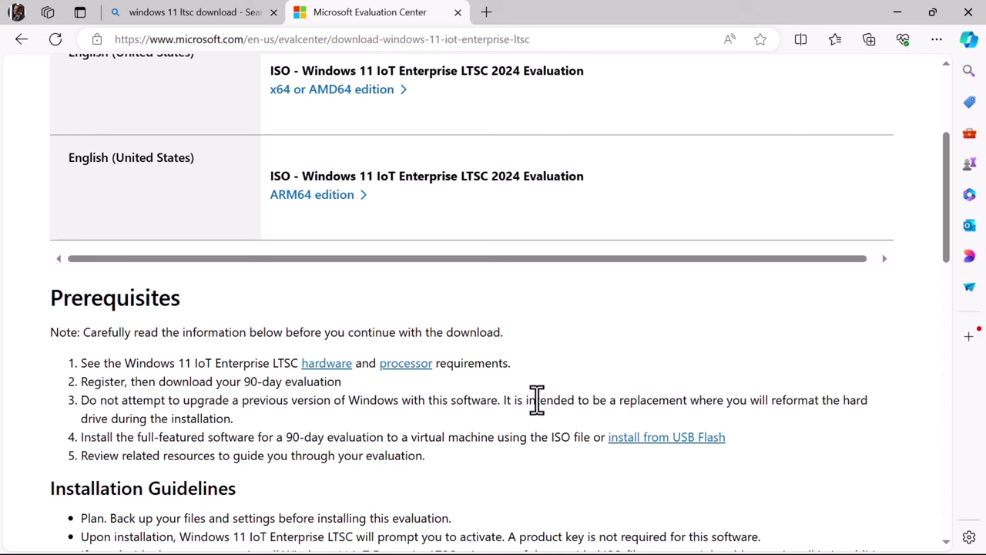
Read the Installation Guidelines on the download page, including the note on the product key, and look through the sections below
scroll(537, 399, down, 1)
scroll(537, 399, down, 2)
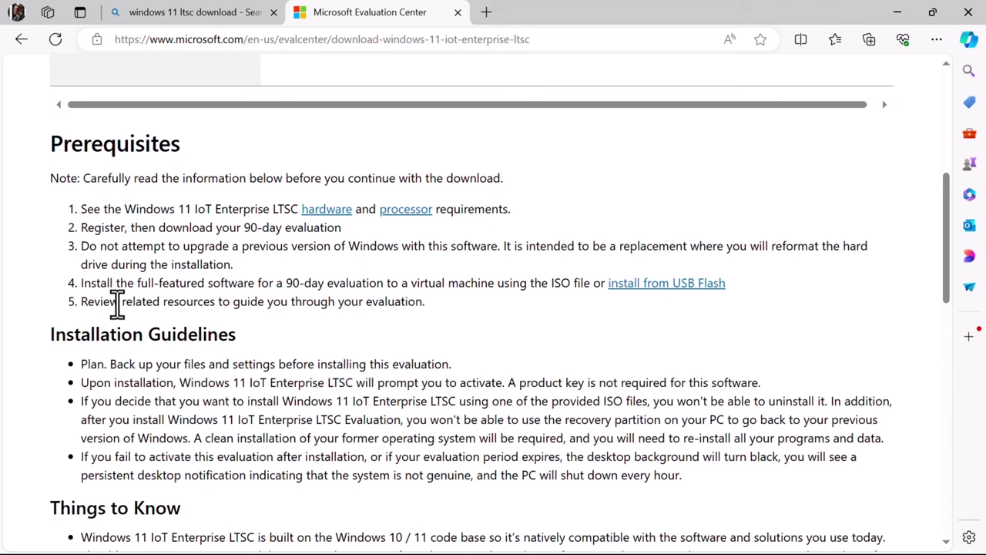
scroll(262, 286, down, 1)
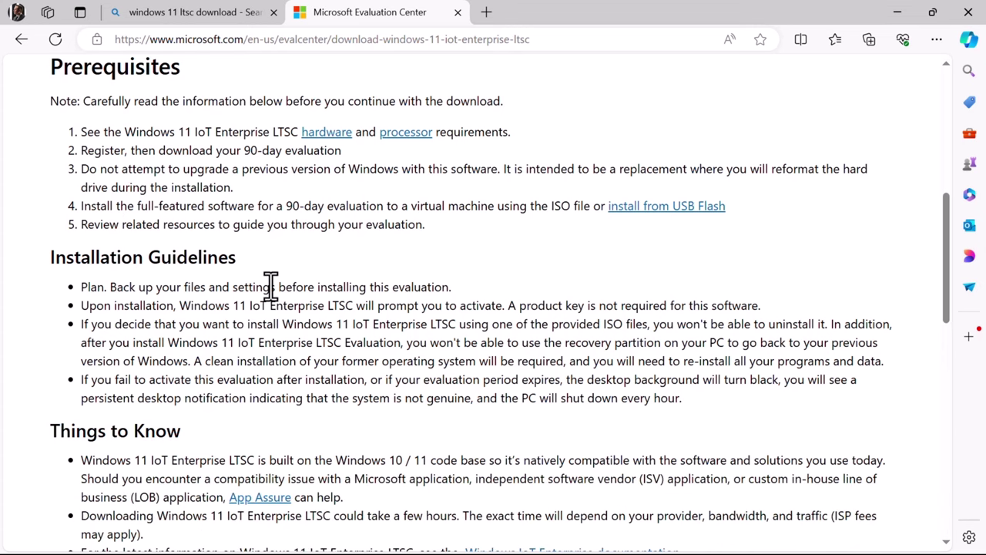
scroll(154, 255, down, 2)
drag(44, 178, 257, 185)
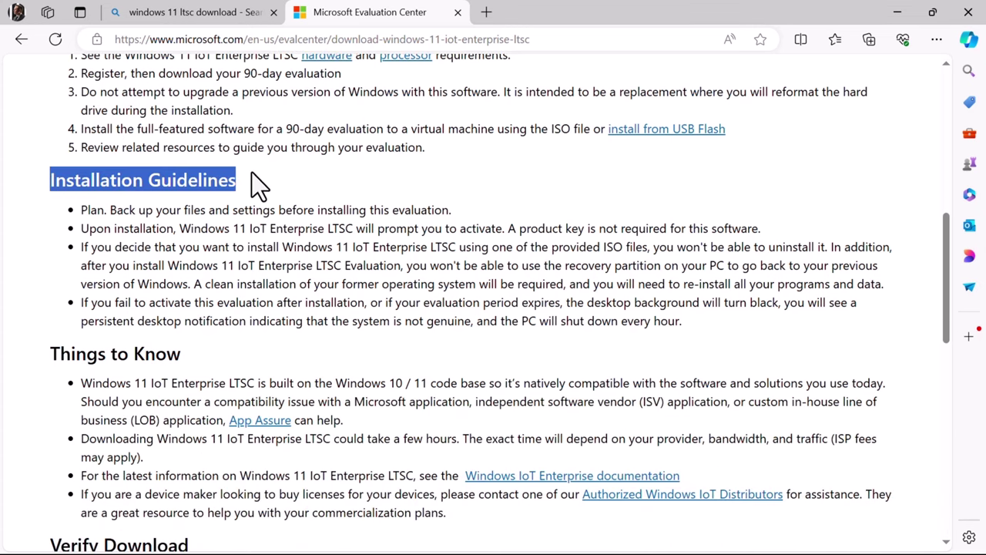
click(43, 217)
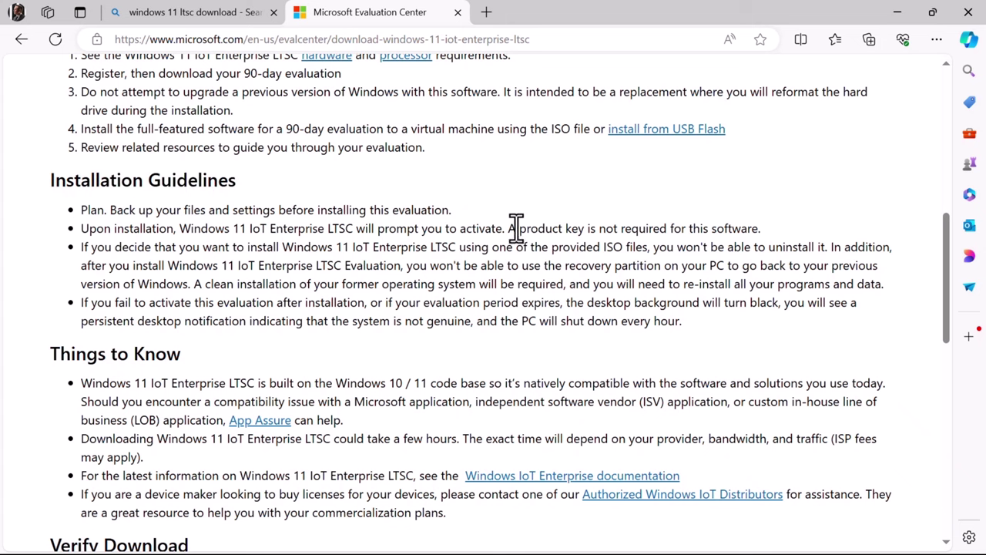
drag(504, 229, 790, 228)
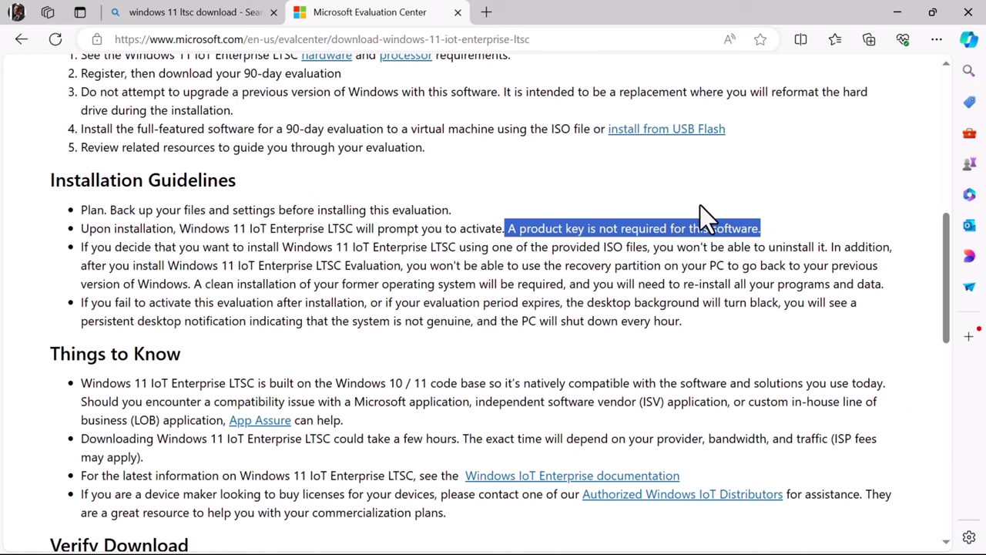
click(69, 317)
scroll(141, 275, down, 3)
Open the hardware requirements page from the prerequisites and examine the optional system memory requirement in its minimum requirements table
scroll(141, 275, up, 9)
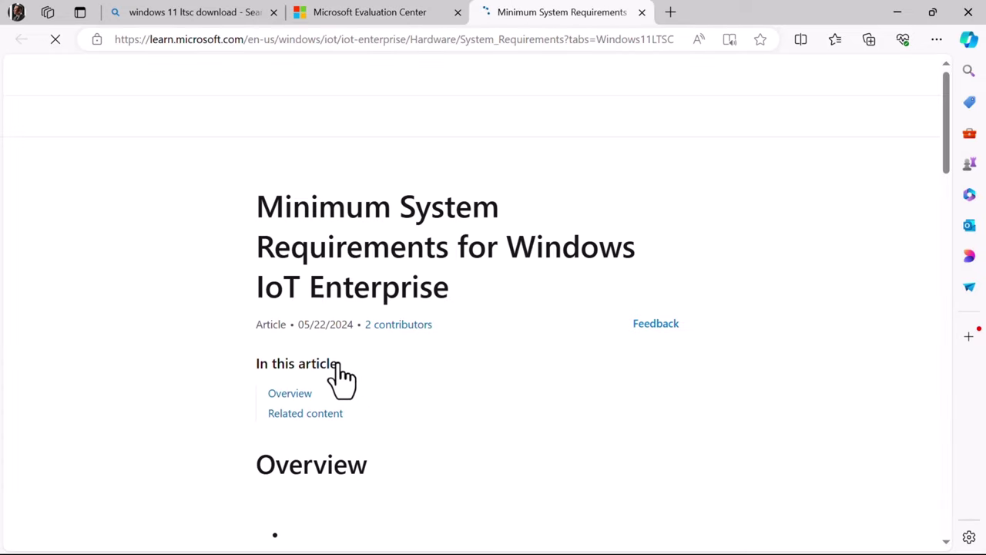
scroll(337, 364, down, 4)
scroll(337, 364, down, 8)
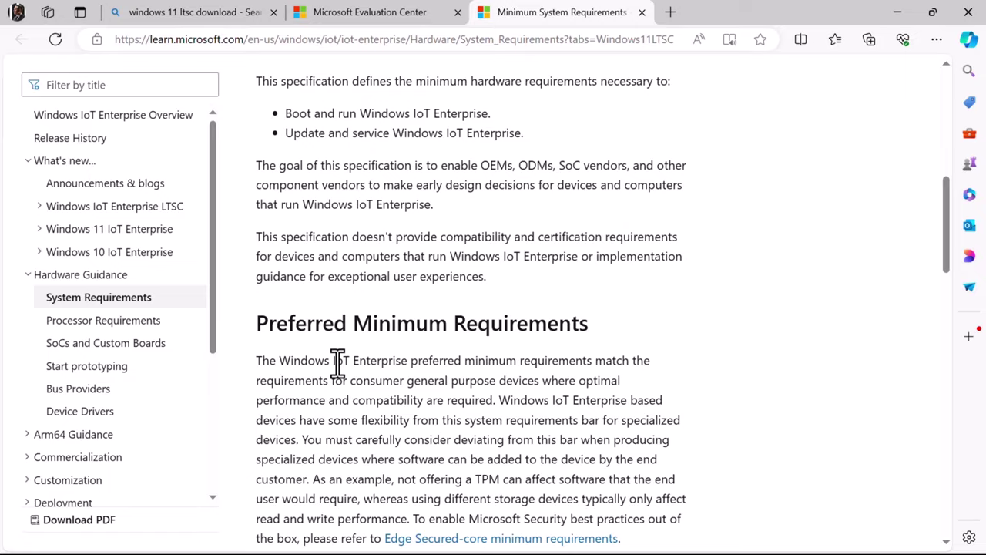
scroll(337, 362, down, 6)
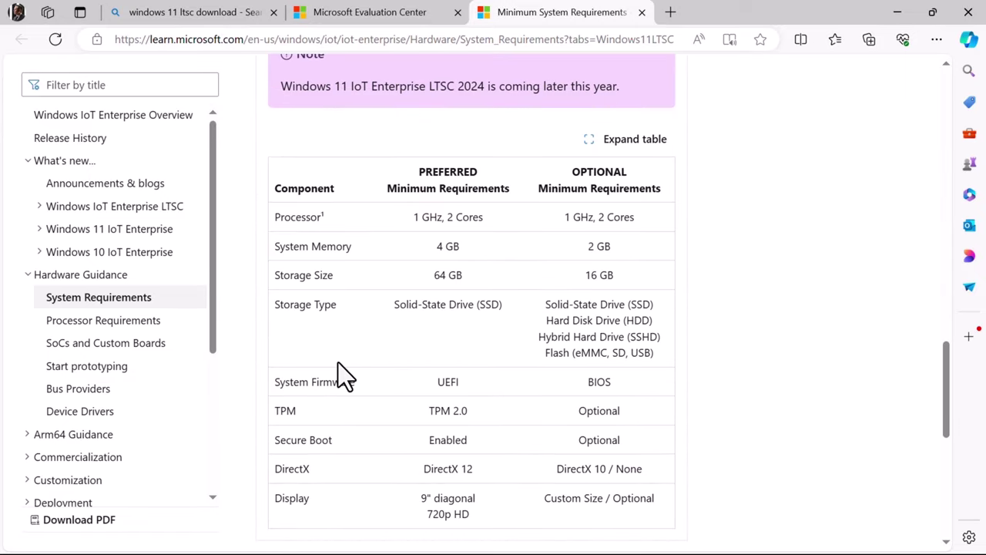
scroll(338, 363, down, 1)
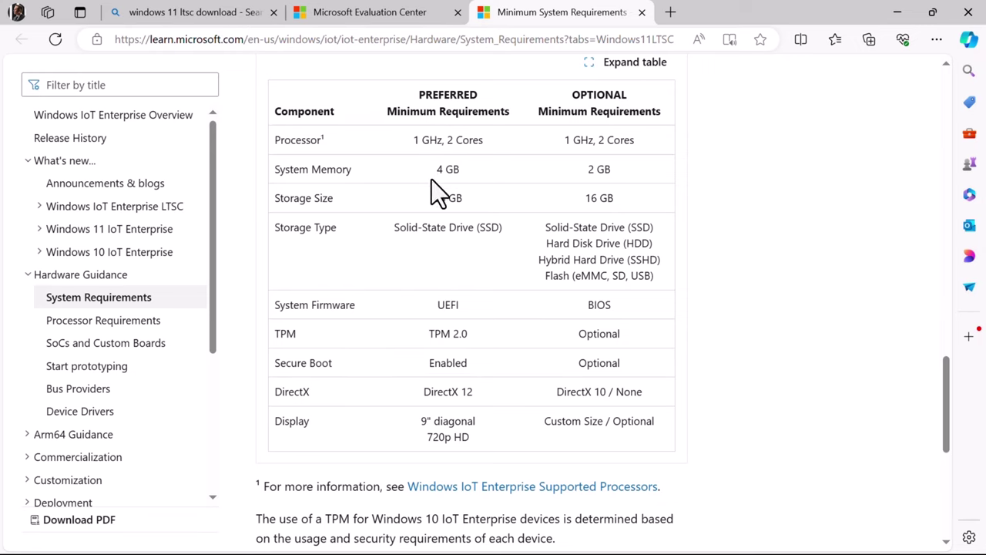
drag(583, 170, 609, 169)
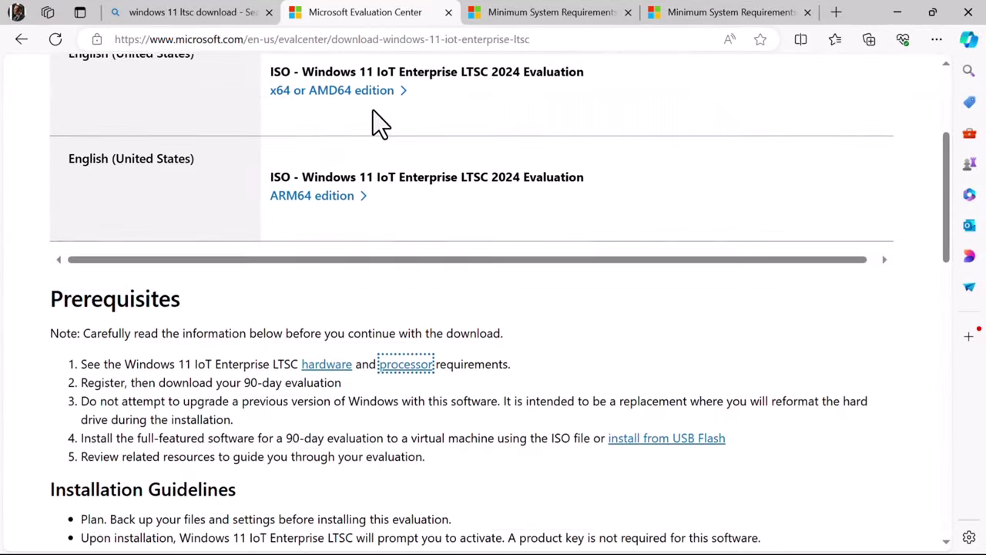
Download the x64 or AMD64 edition ISO of Windows 11 IoT Enterprise LTSC 2024 Evaluation and check it in the downloads list
scroll(373, 111, up, 3)
click(365, 320)
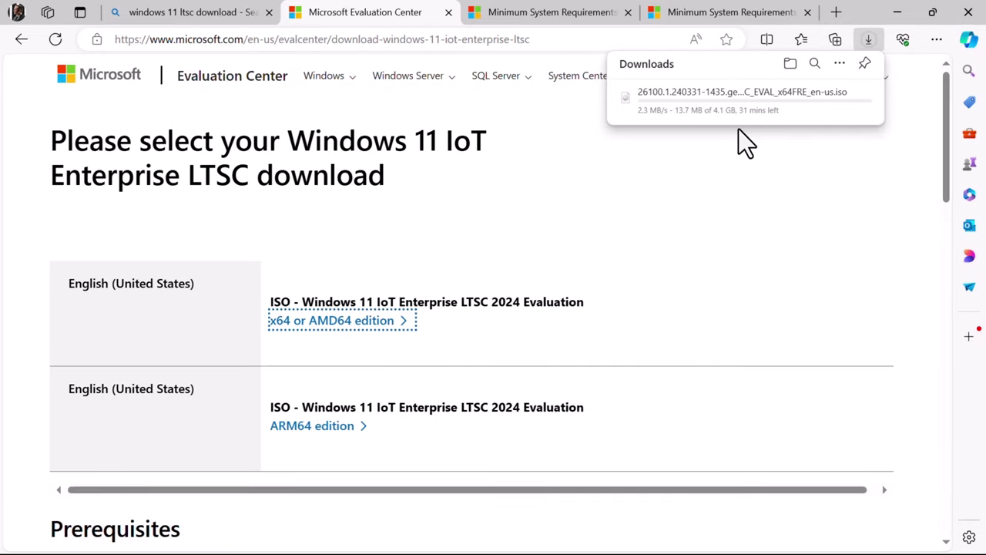
mouse_move(765, 106)
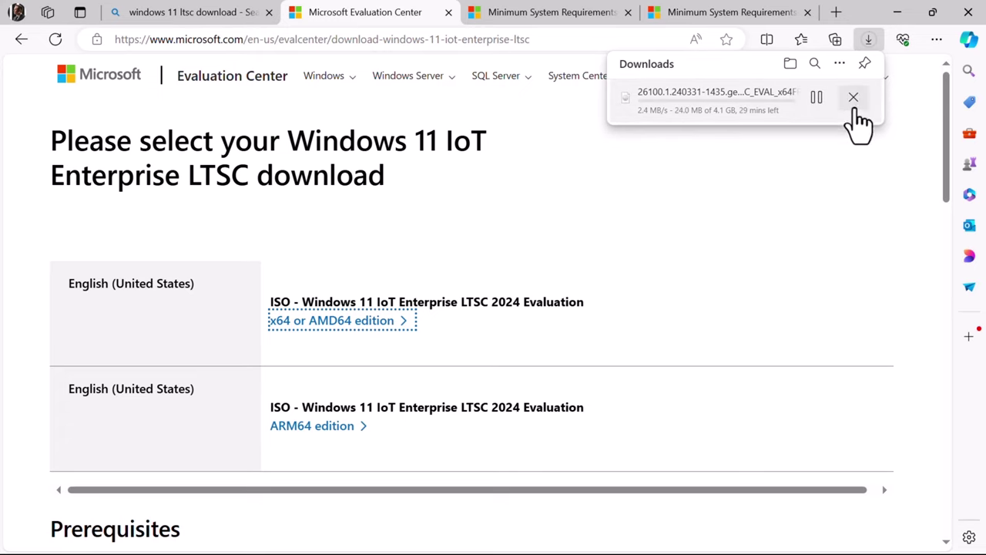
mouse_move(723, 123)
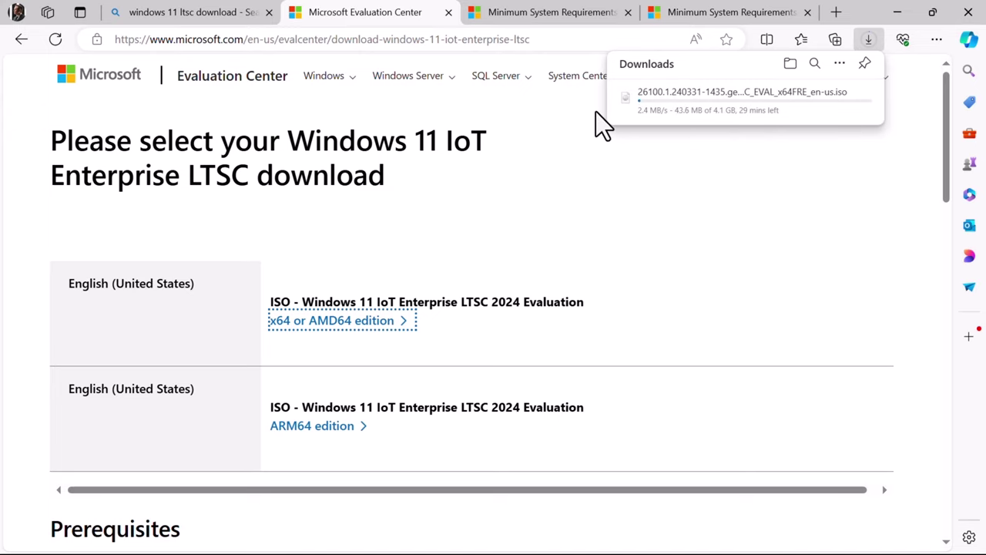
mouse_move(639, 108)
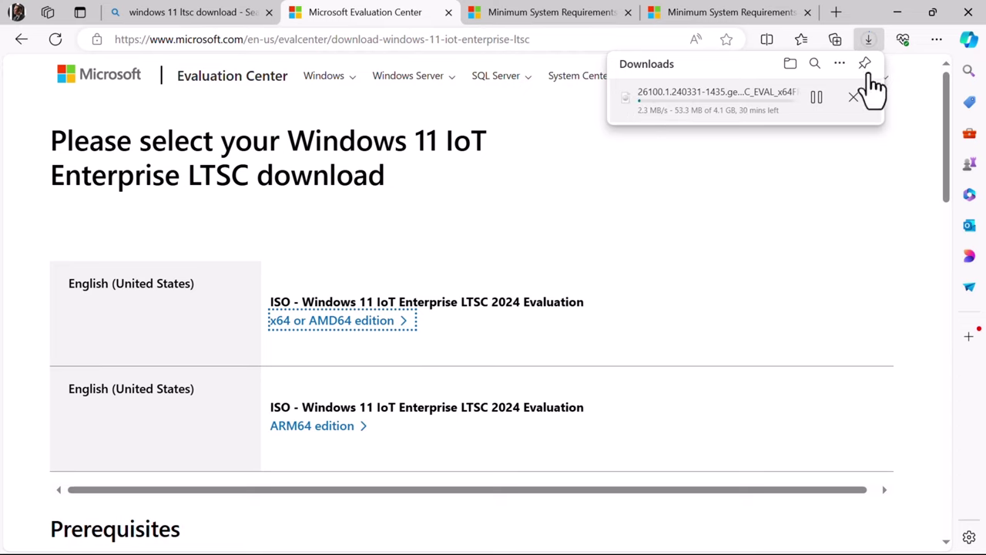
click(934, 41)
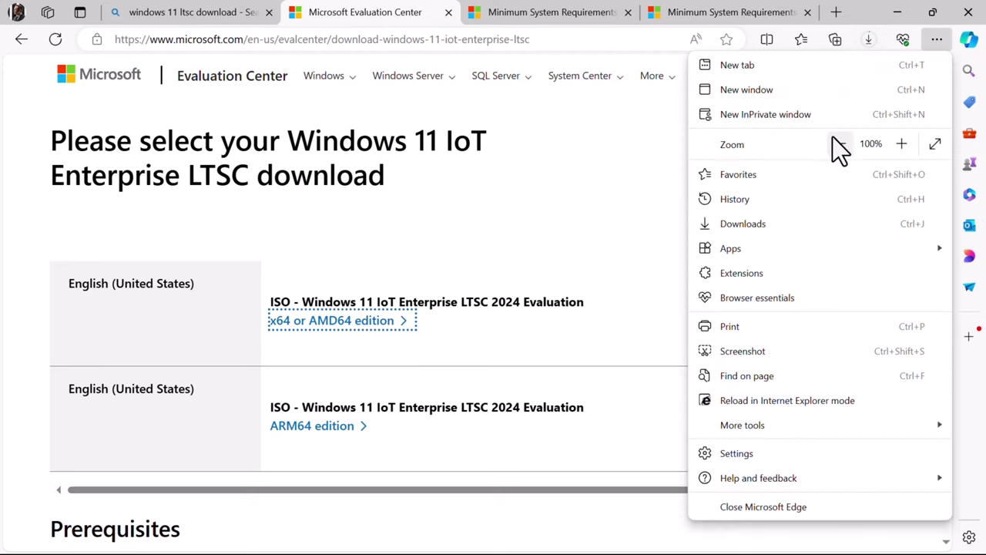
key(Escape)
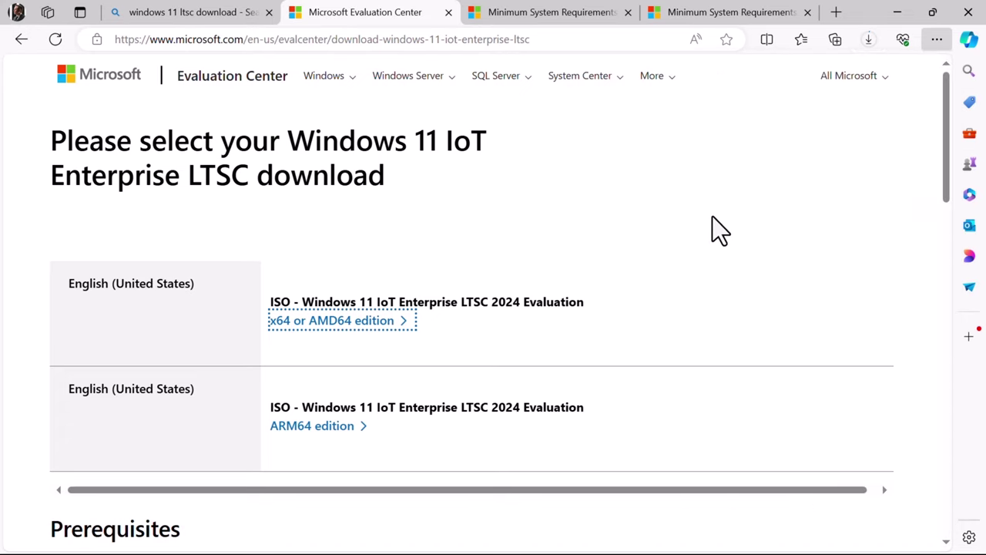
key(ctrl+j)
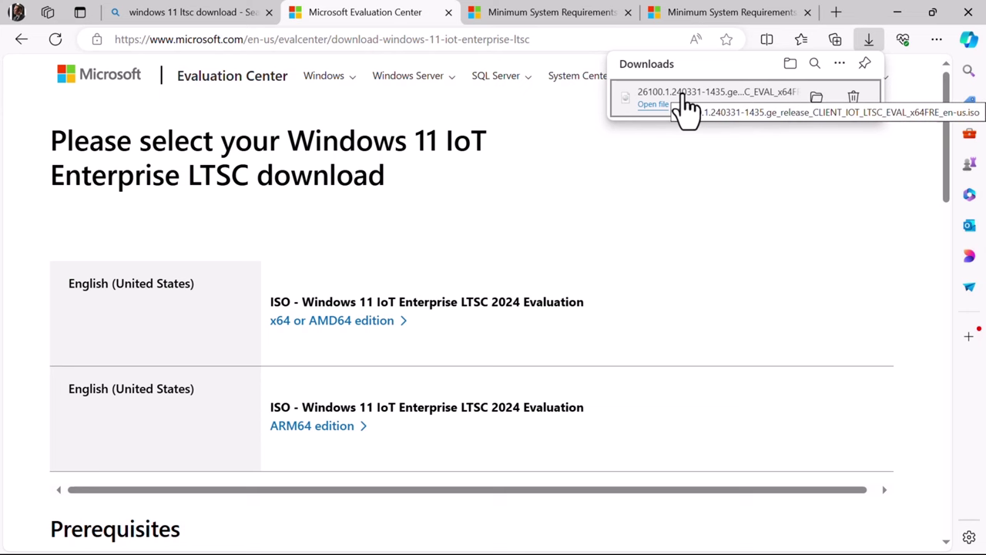
Search the web for "rufus download" in a new browser tab
click(839, 12)
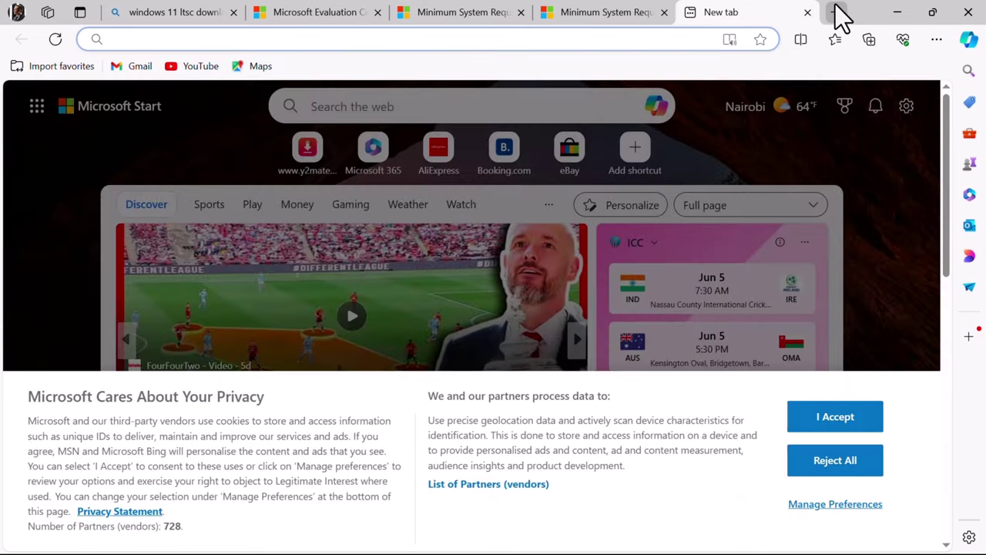
text(rufu)
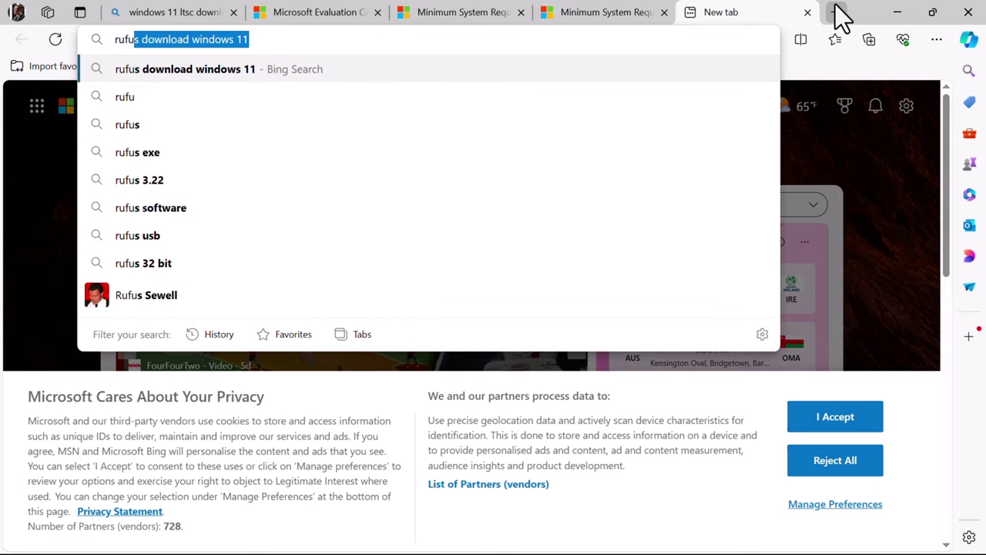
text(s)
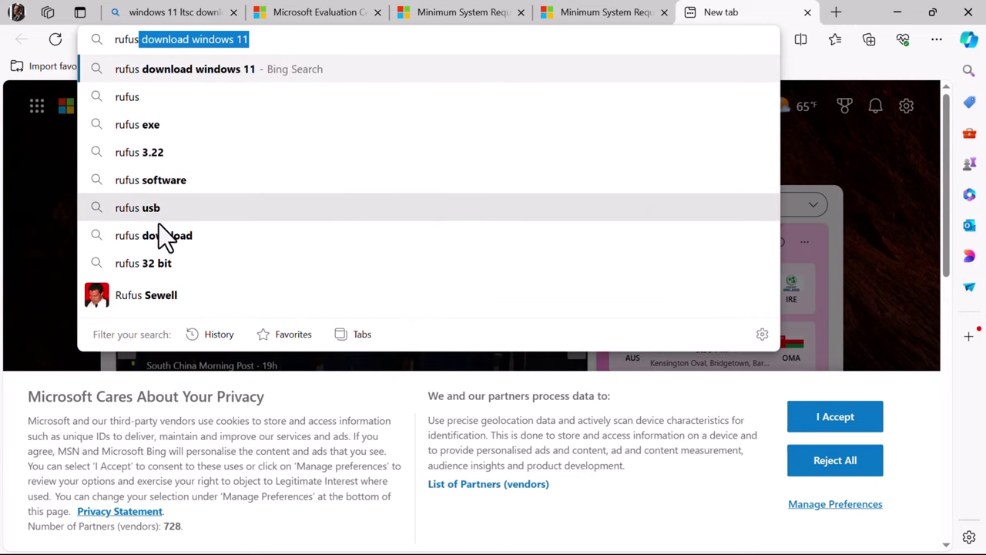
click(179, 238)
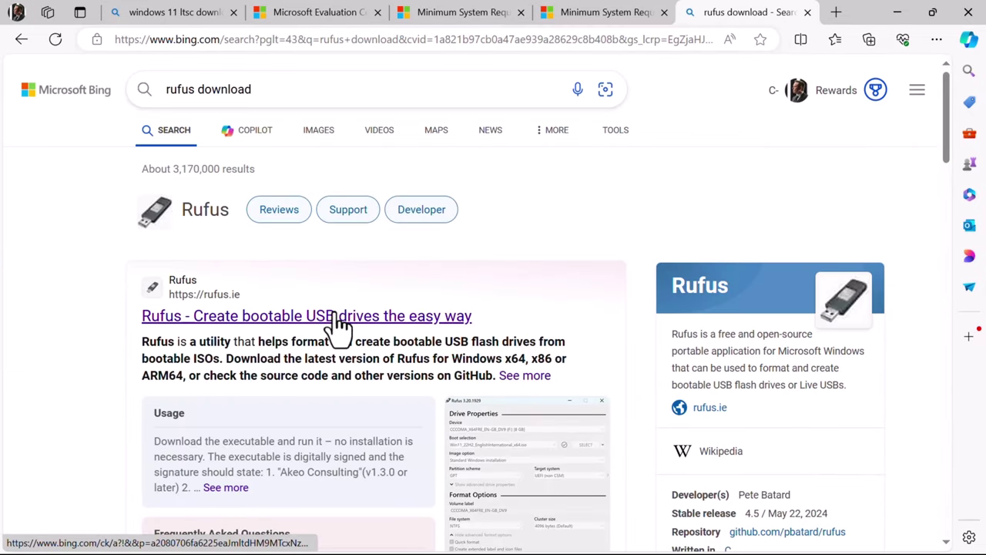
Download the standard Windows x64 release rufus-4.5.exe from the latest releases on the Rufus site, dismissing the advert
scroll(339, 324, down, 2)
scroll(335, 326, up, 1)
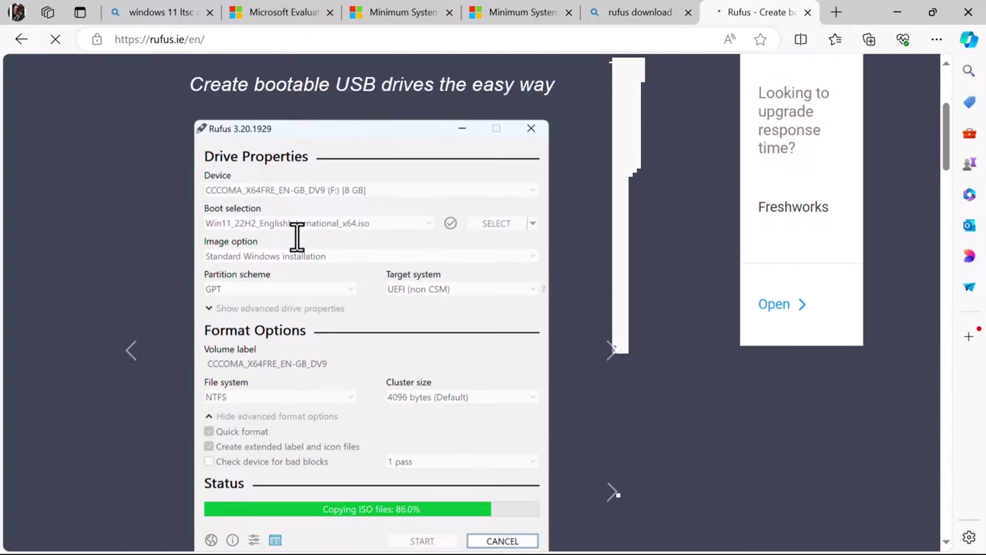
scroll(297, 237, down, 11)
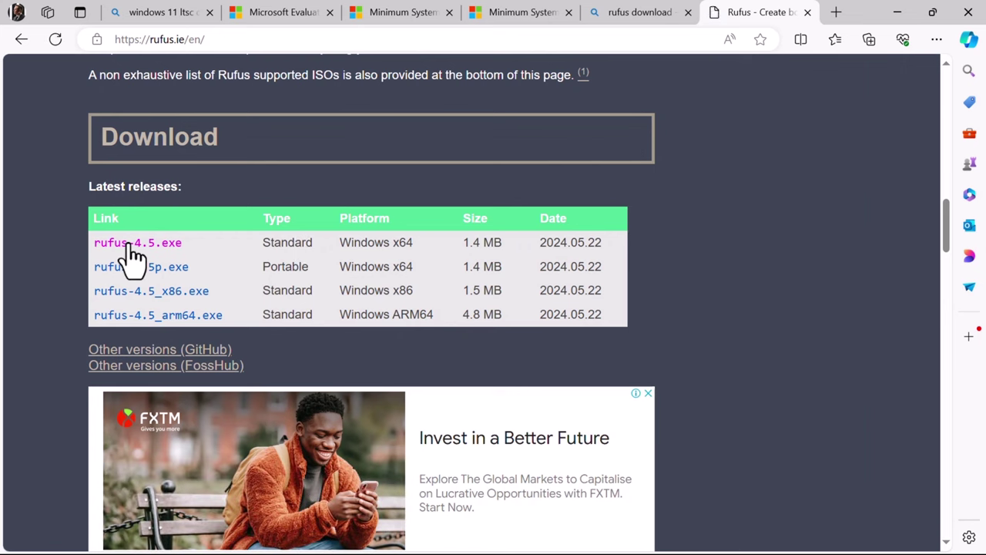
click(133, 248)
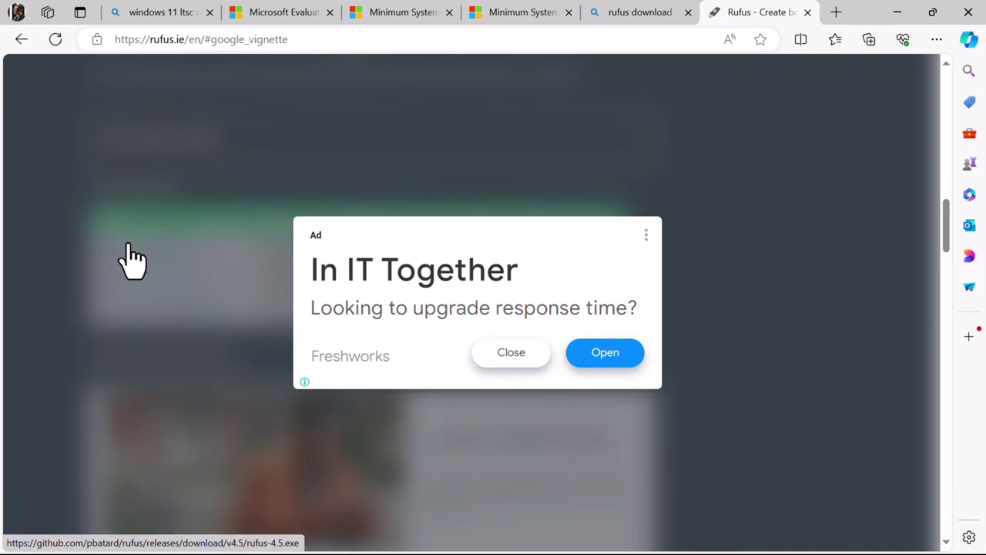
click(515, 356)
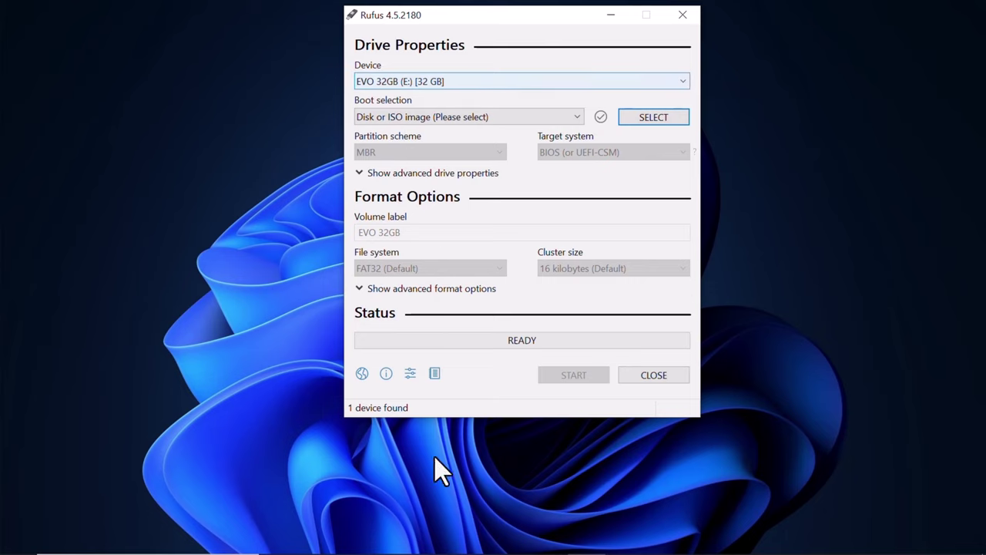
Check the EVO 32GB (E:) drive in This PC and load the downloaded Windows 11 IoT LTSC evaluation ISO as the boot image in Rufus
click(360, 539)
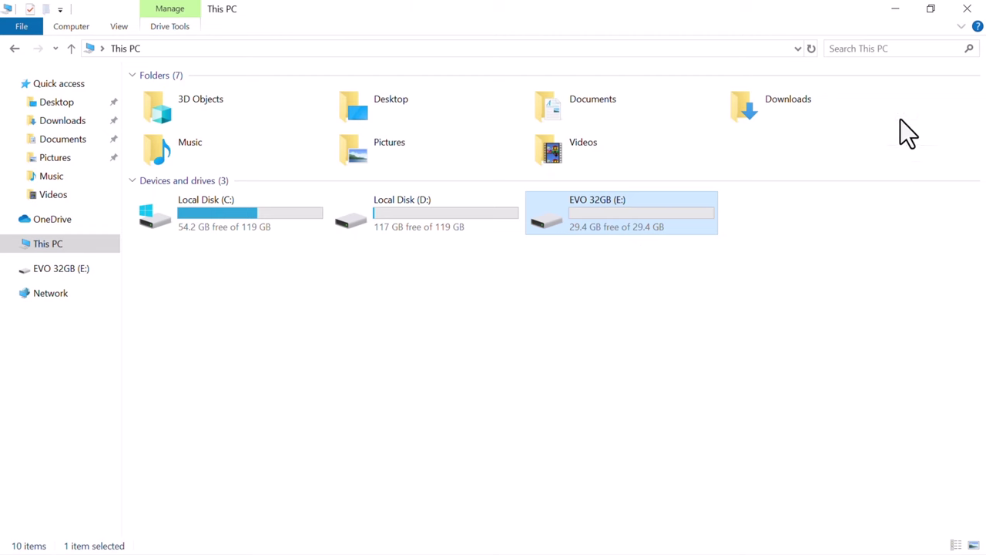
click(896, 7)
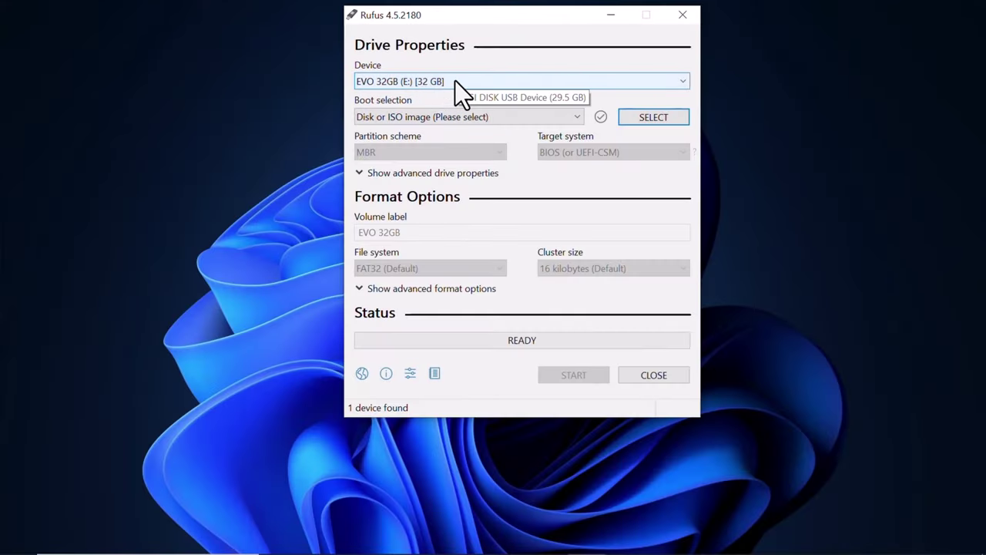
click(574, 119)
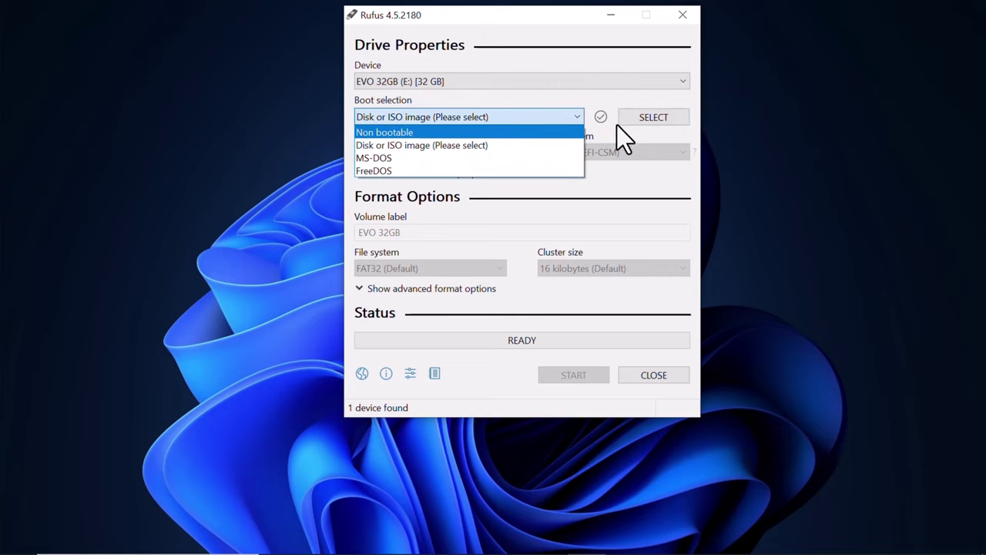
click(479, 145)
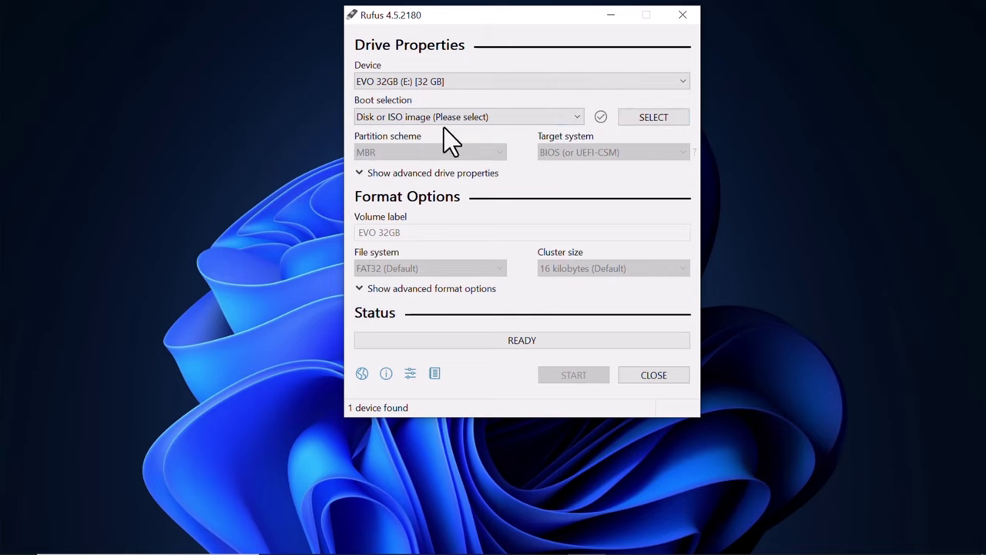
click(649, 116)
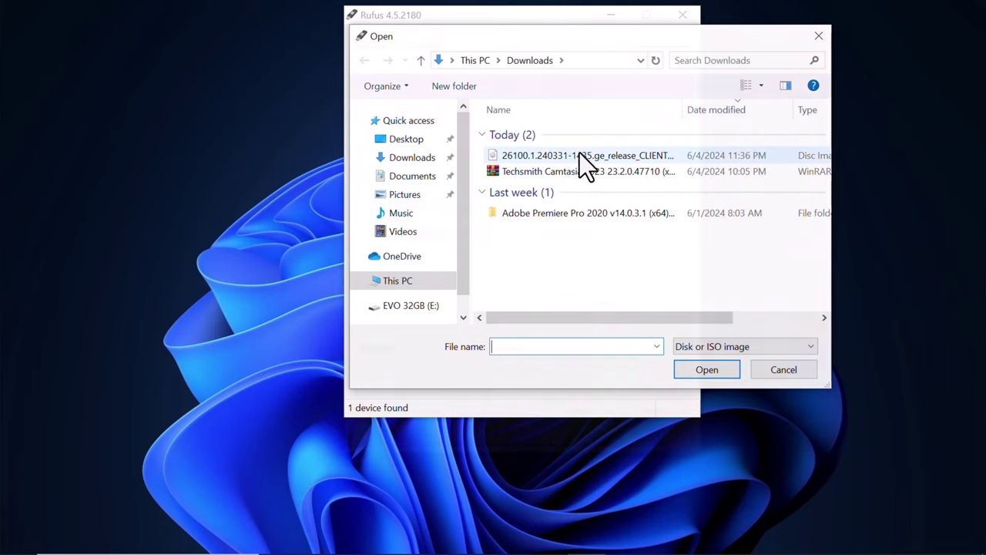
double_click(545, 155)
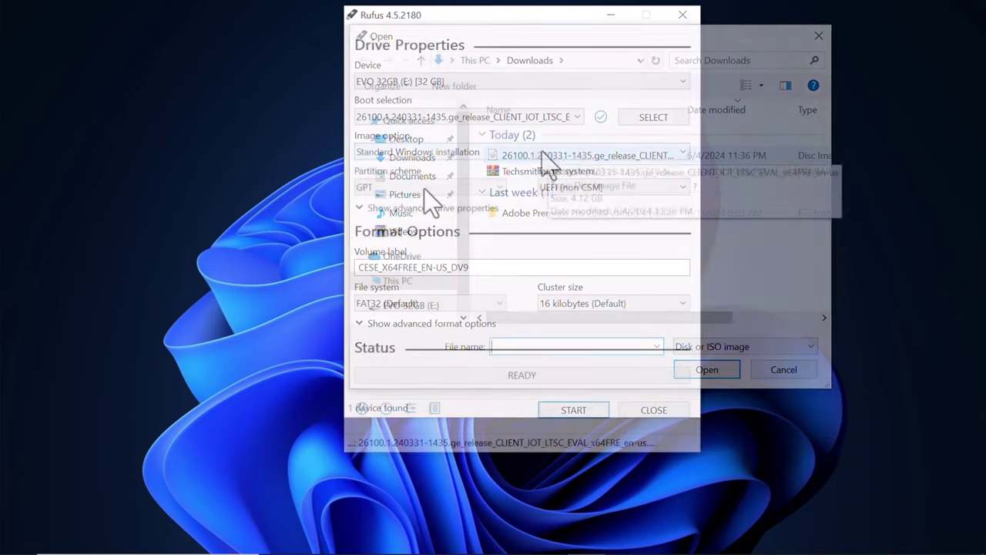
Write the ISO to the USB drive with the MBR partition scheme, accepting the Windows customization options and data erasure, and close Rufus
click(424, 188)
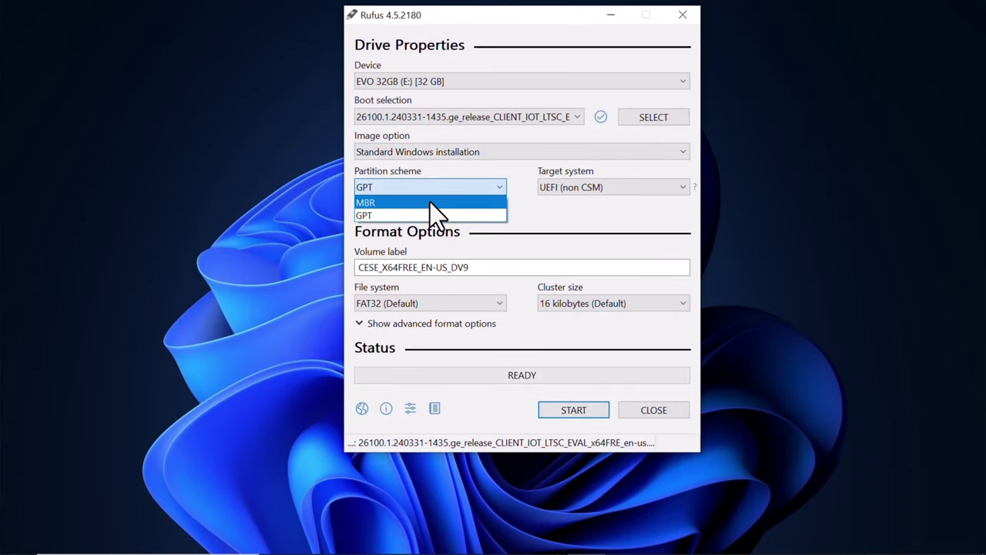
click(430, 202)
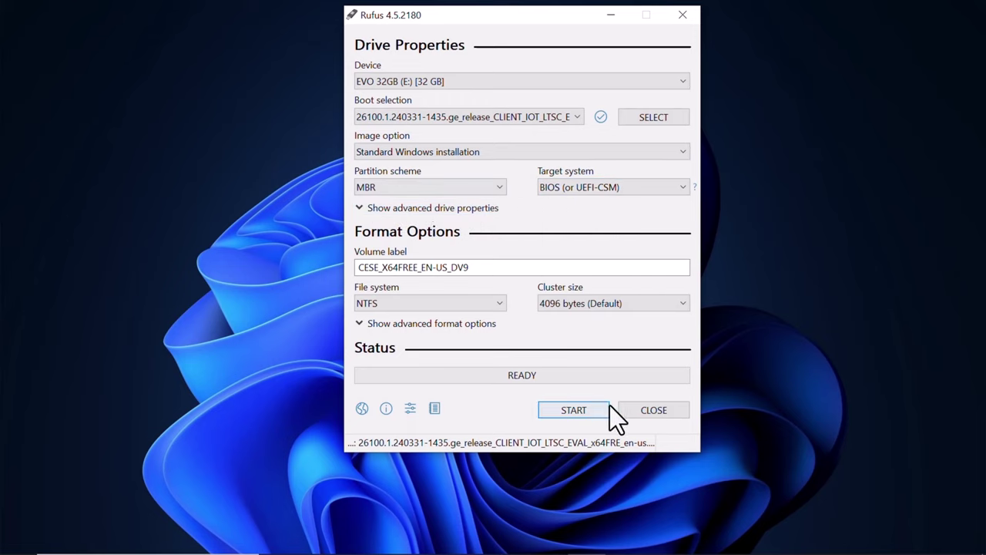
click(585, 410)
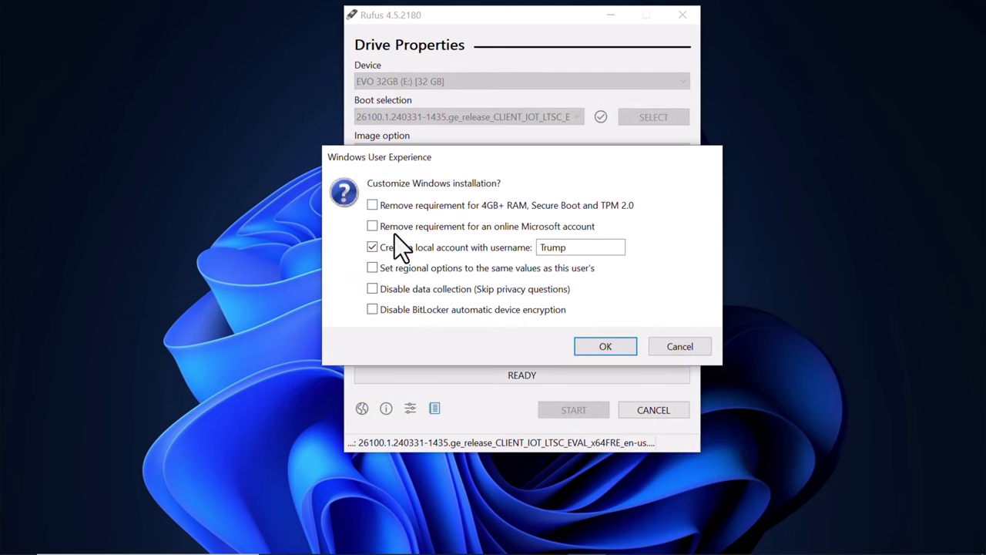
click(606, 347)
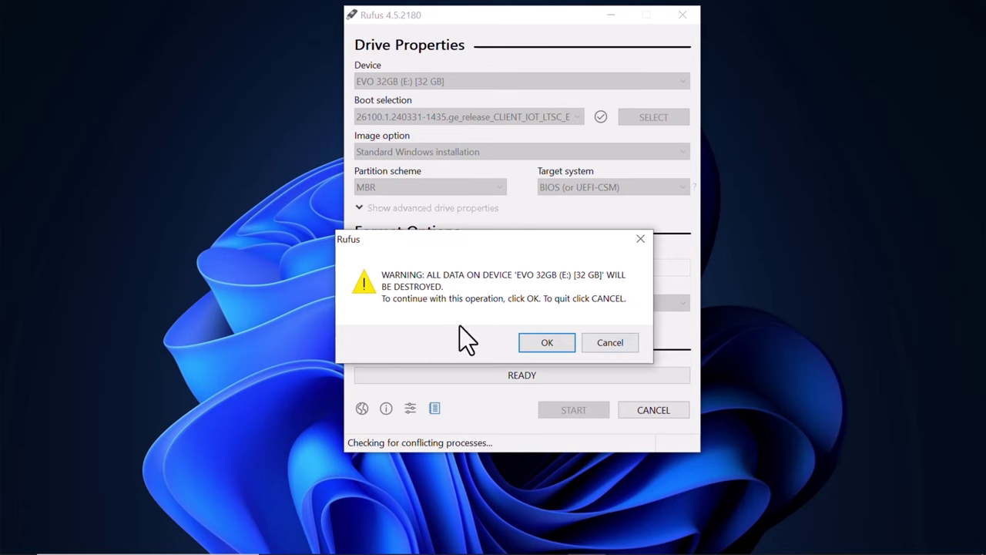
click(547, 344)
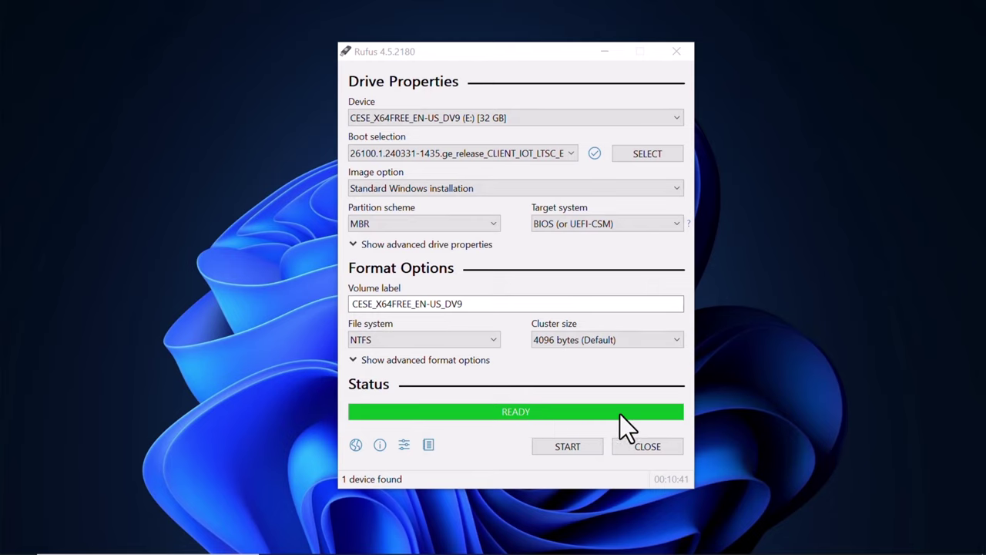
click(651, 450)
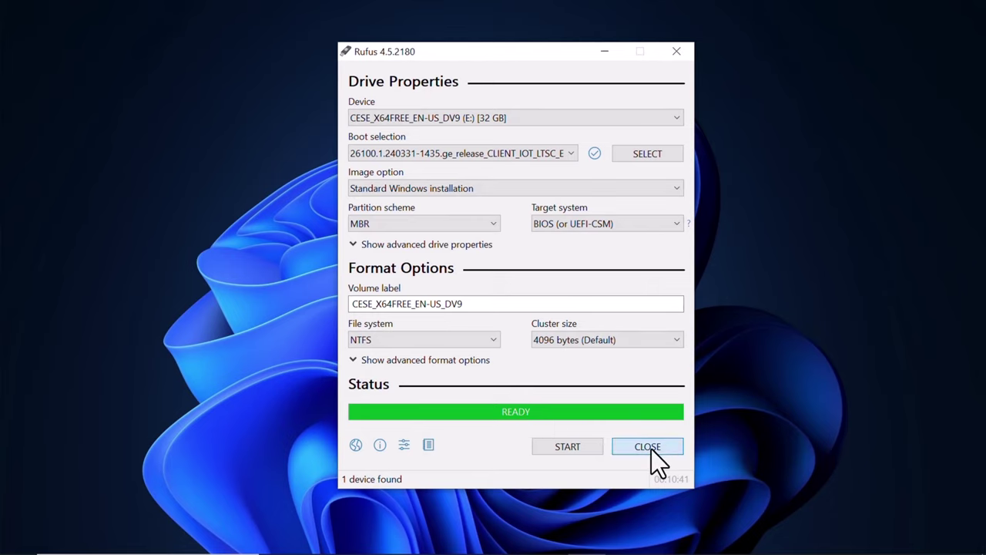